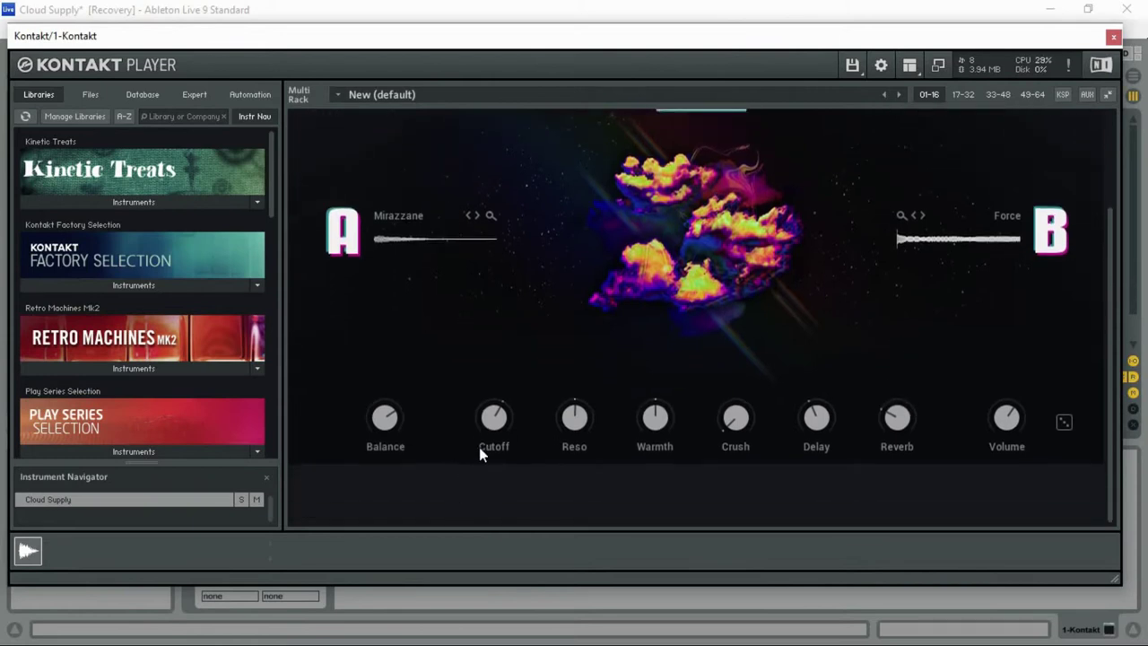
Set the Cutoff macro to 63.4 % and raise the Reso macro well above its midpoint.
left_click_drag(505, 428, 503, 384)
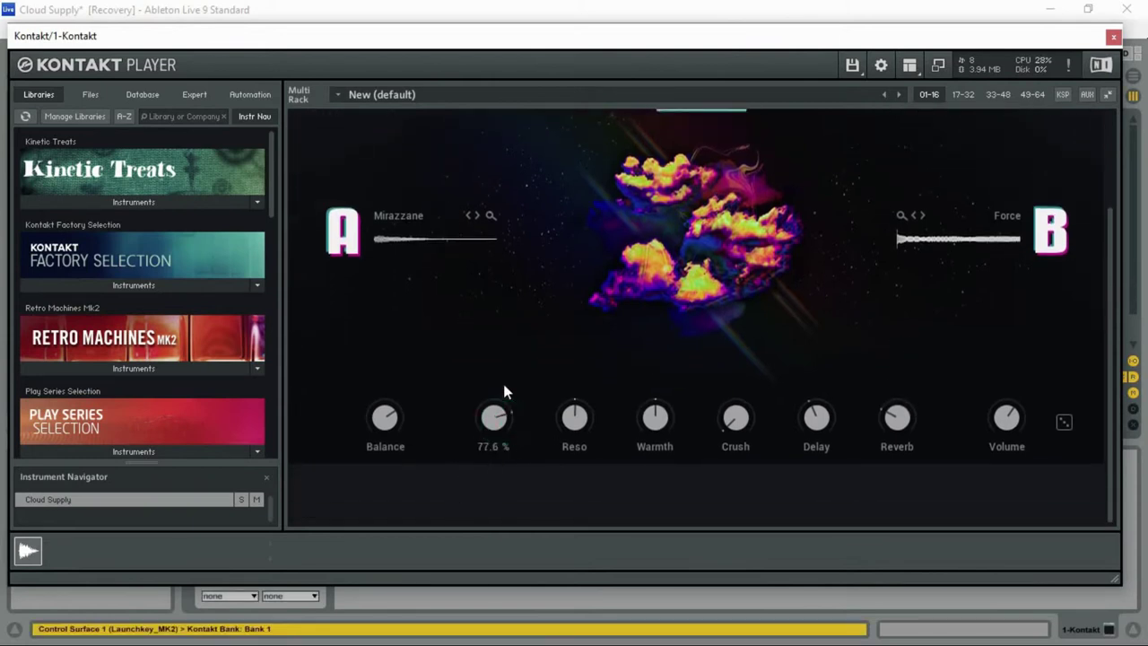
left_click_drag(493, 434, 491, 447)
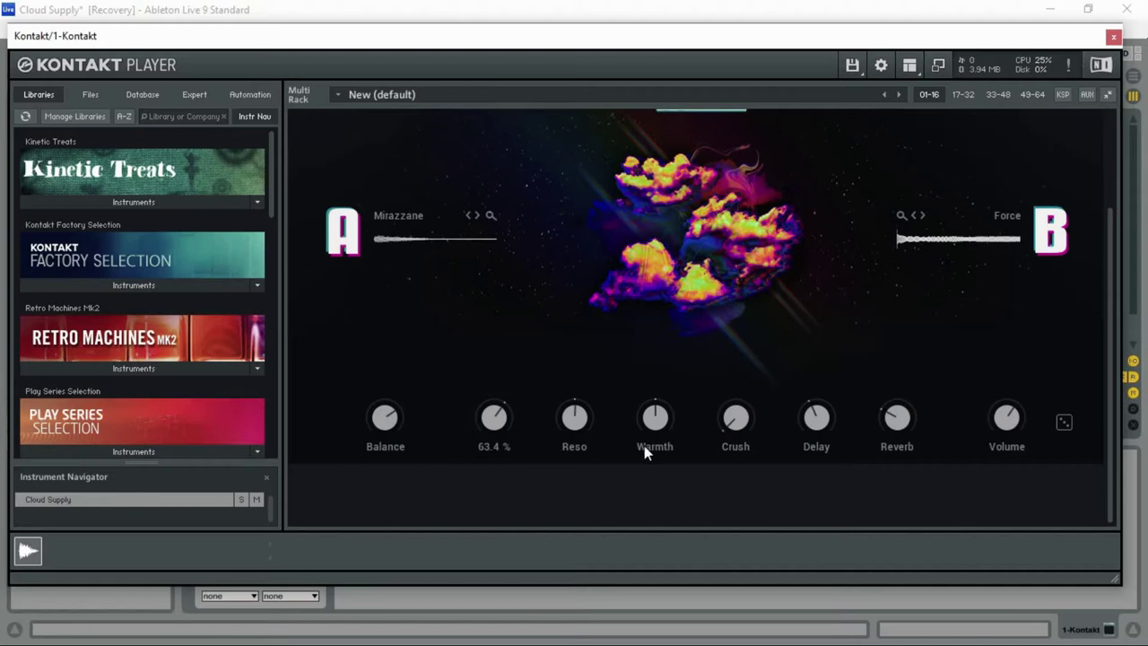
left_click_drag(581, 429, 564, 512)
left_click_drag(565, 512, 572, 349)
mouse_move(571, 348)
left_mouse_down()
mouse_move(565, 369)
mouse_move(567, 344)
mouse_move(567, 356)
left_mouse_up()
Sweep the Warmth macro and return it to its midpoint, and raise the Crush macro to slightly above halfway.
left_click_drag(656, 411, 651, 343)
left_click_drag(656, 437, 657, 504)
left_click_drag(645, 440, 655, 484)
left_click_drag(655, 435, 661, 358)
left_click_drag(735, 417, 723, 267)
left_click_drag(746, 423, 730, 497)
left_click_drag(730, 496, 730, 497)
Raise the Reverb macro well above its midpoint and settle the Delay macro below halfway after trying 74.6 %.
left_click_drag(817, 428, 815, 471)
left_click_drag(817, 433, 824, 434)
left_click_drag(892, 412, 900, 390)
left_click_drag(815, 407, 802, 282)
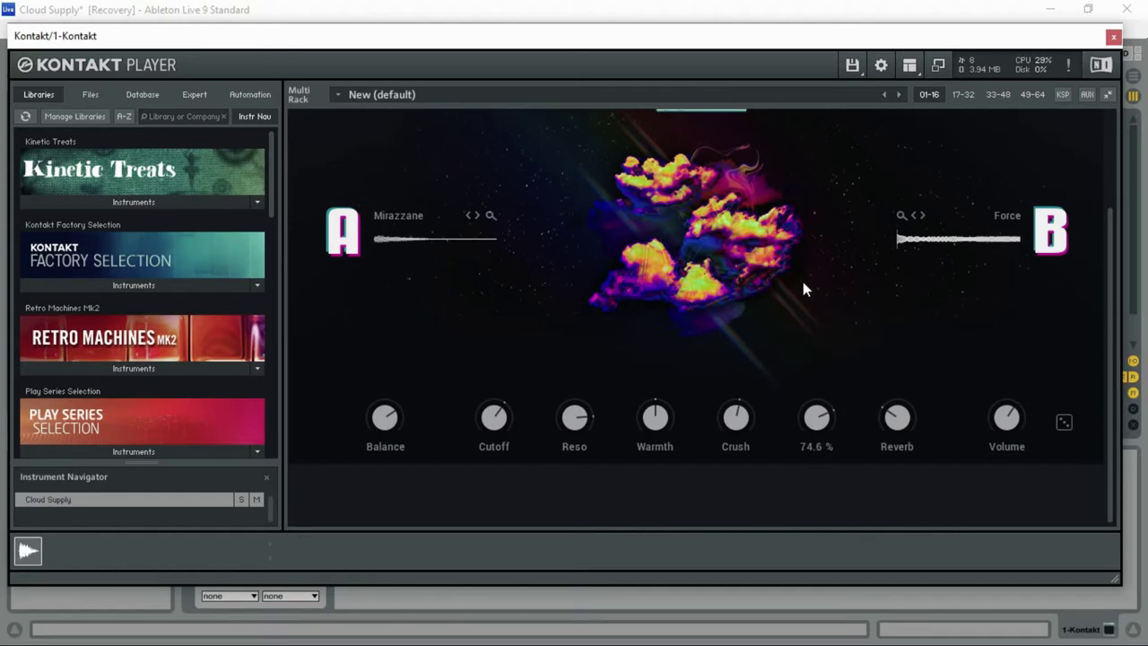
left_click_drag(898, 426, 855, 341)
left_click_drag(817, 431, 791, 549)
left_click_drag(827, 431, 821, 397)
Bypass and re-enable all effects to compare the sound, and open the effects editor view.
scroll(874, 220, "up", 2)
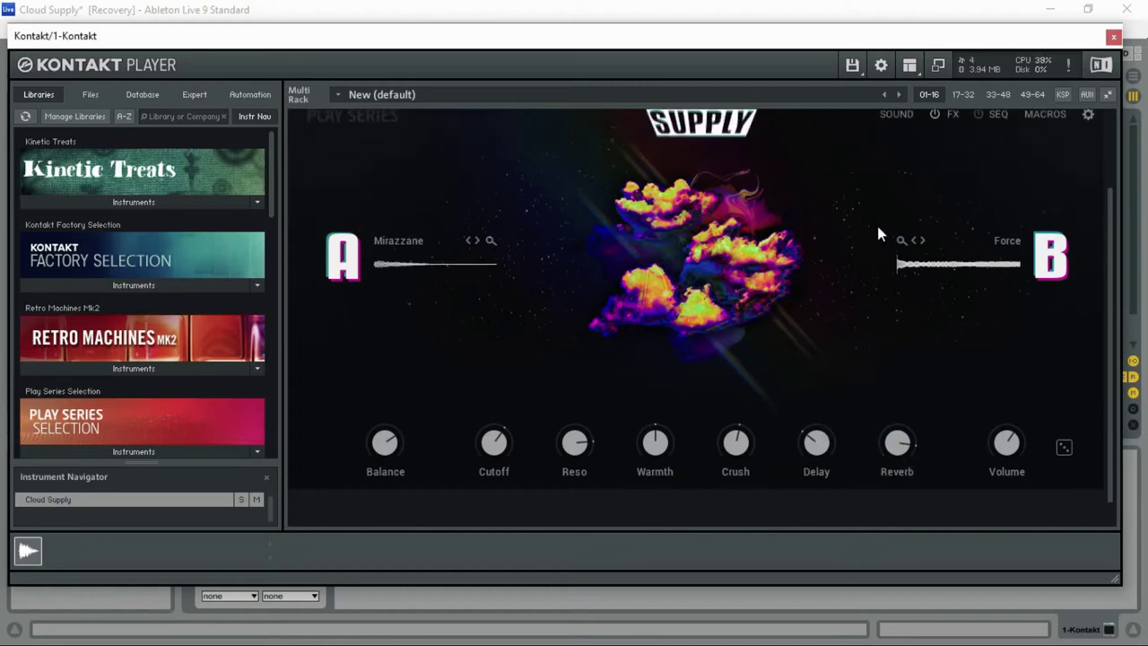
scroll(877, 225, "up", 2)
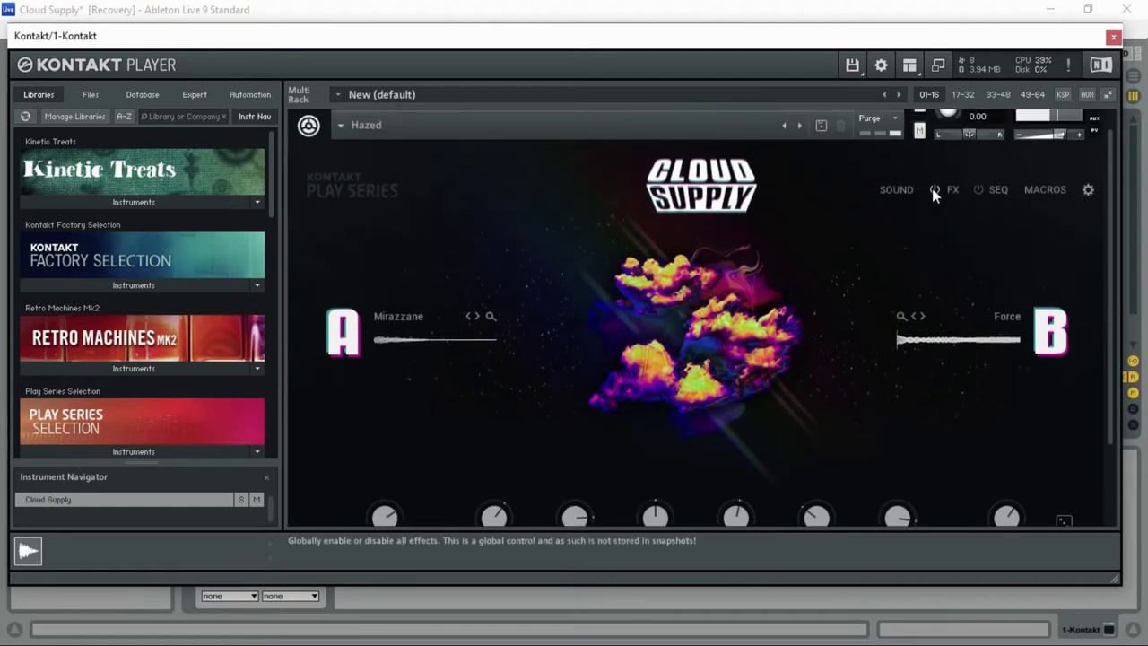
left_click(932, 190)
left_click(933, 192)
left_click(950, 197)
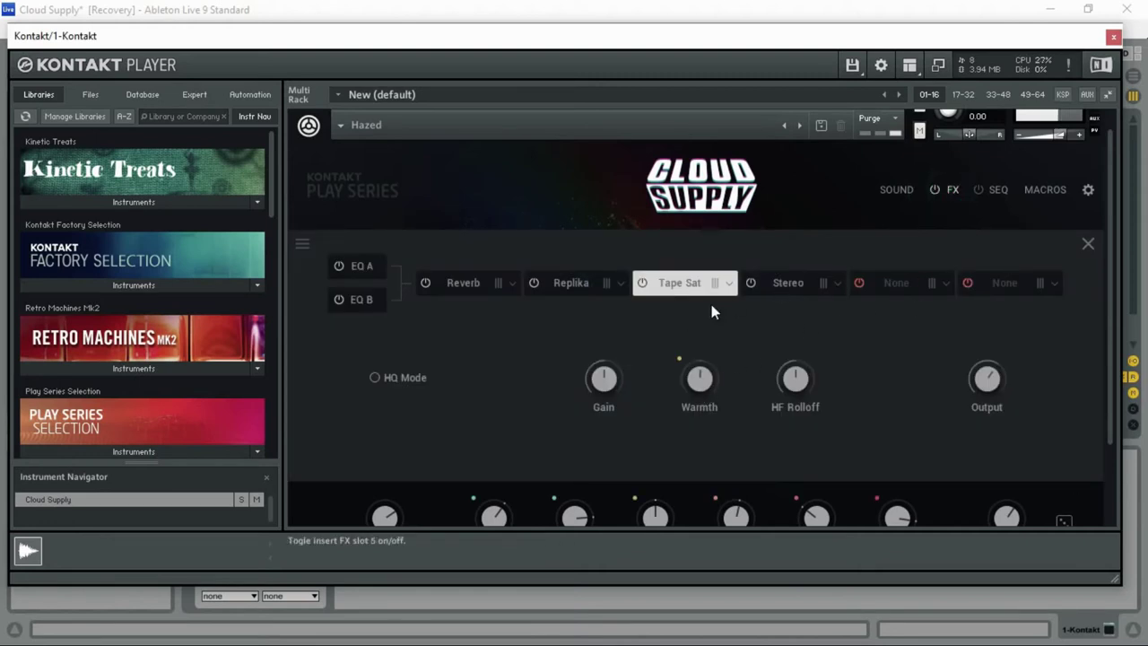
Turn the sequencer on and back off.
left_click(978, 190)
left_click(977, 189)
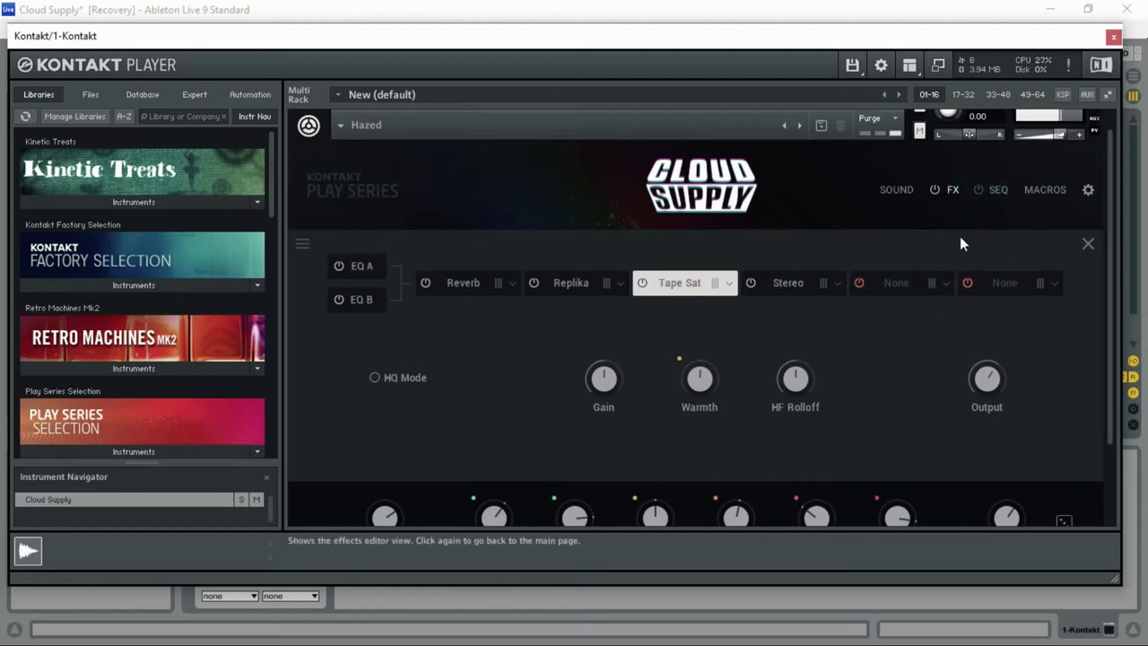
scroll(752, 378, "down", 1)
scroll(750, 371, "up", 1)
Bypass EQ A, EQ B, Reverb and Replika in the effects chain to compare the sound, and re-enable them.
scroll(466, 367, "up", 2)
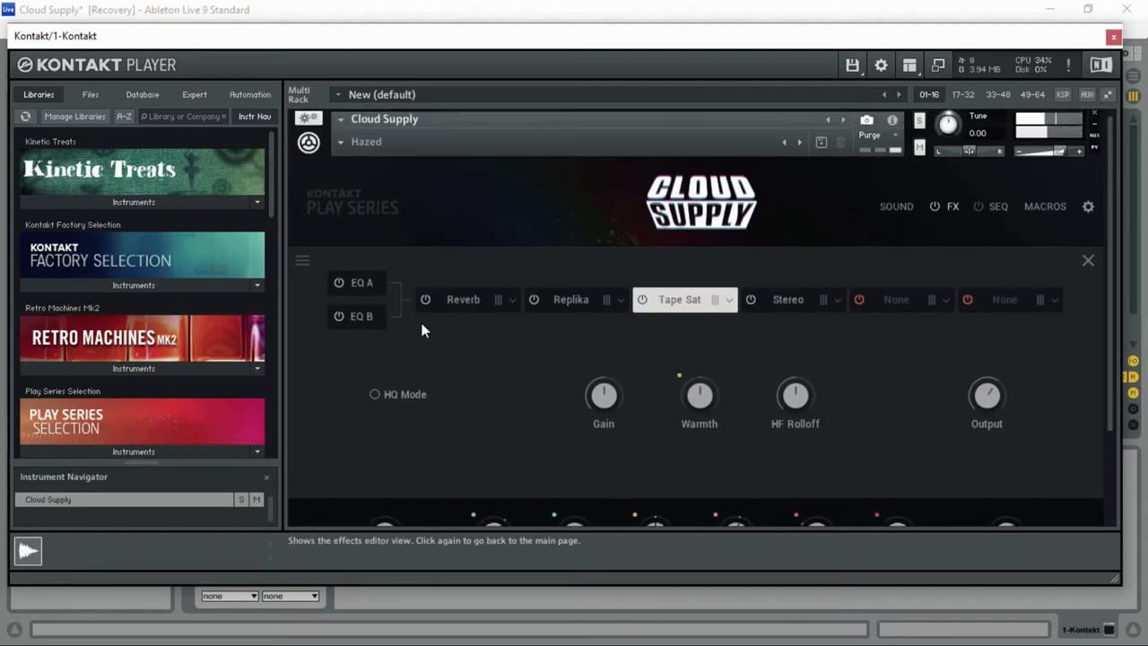
left_click(338, 283)
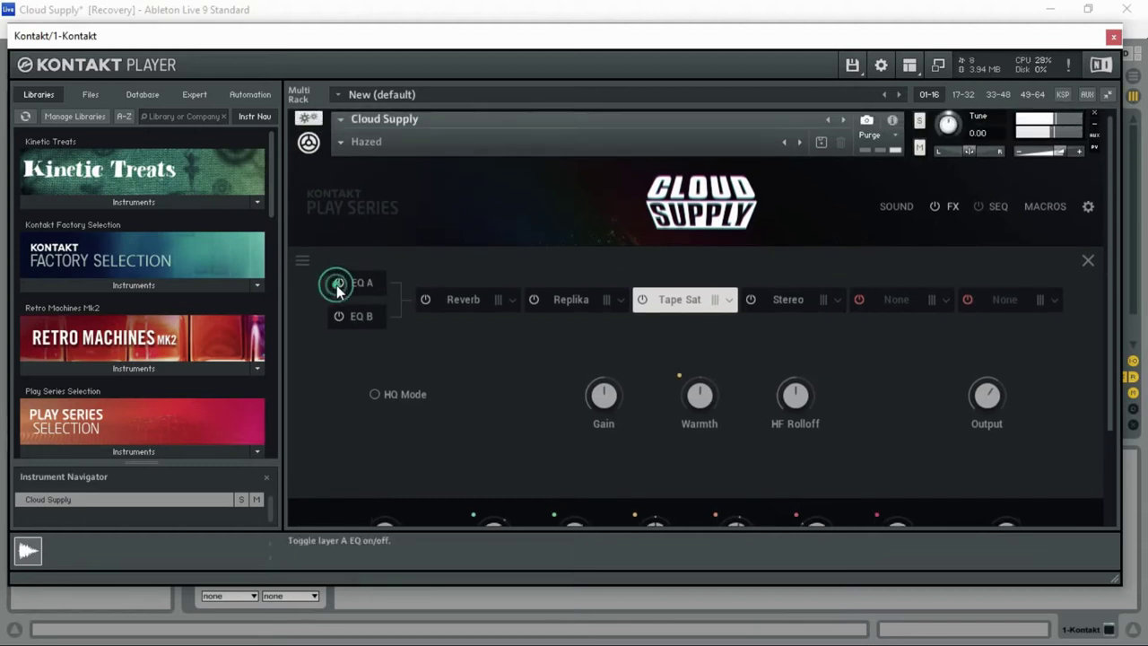
left_click(339, 316)
left_click(427, 300)
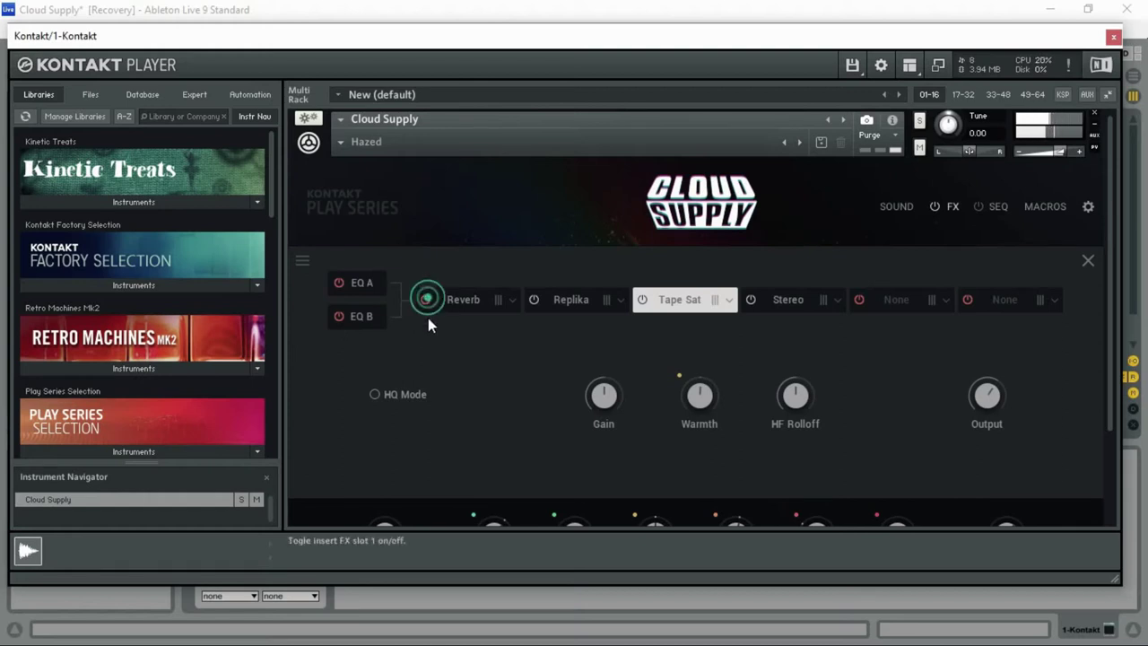
left_click(535, 301)
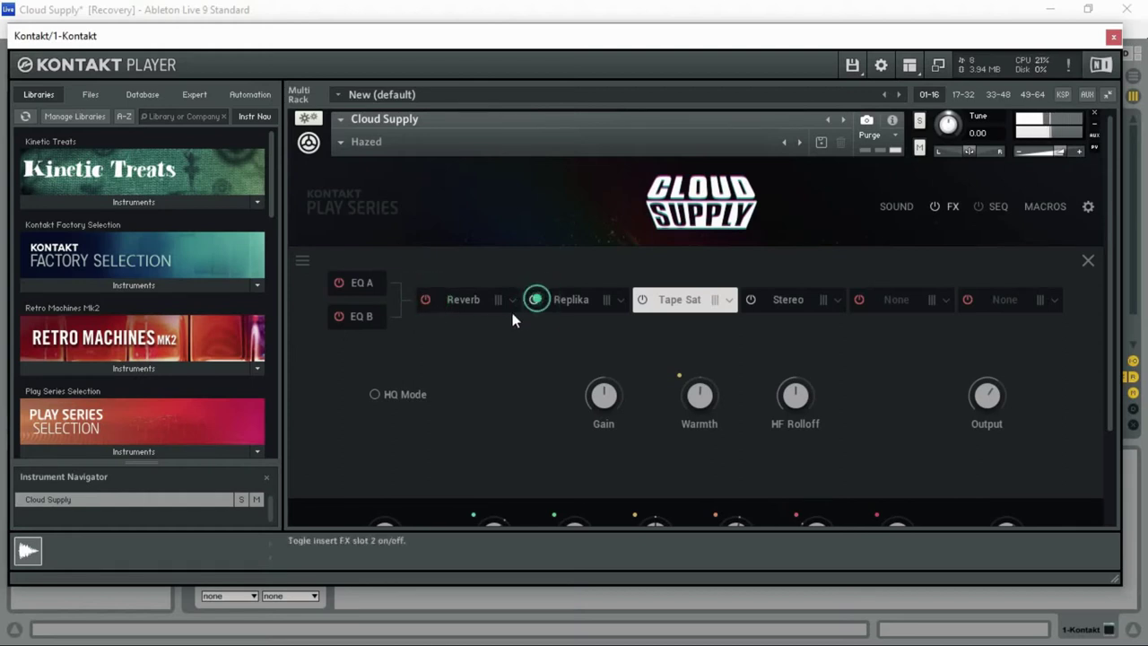
left_click(427, 300)
left_click(339, 316)
left_click(337, 282)
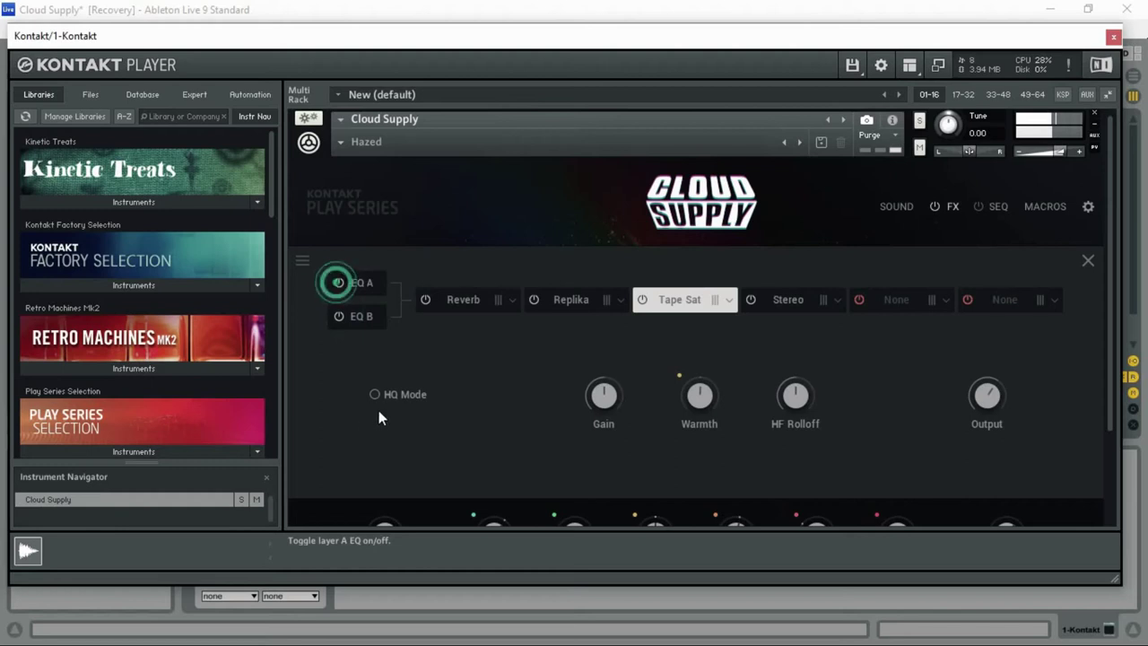
Enable HQ Mode for the Tape Sat effect.
scroll(405, 411, "down", 1)
scroll(404, 405, "down", 3)
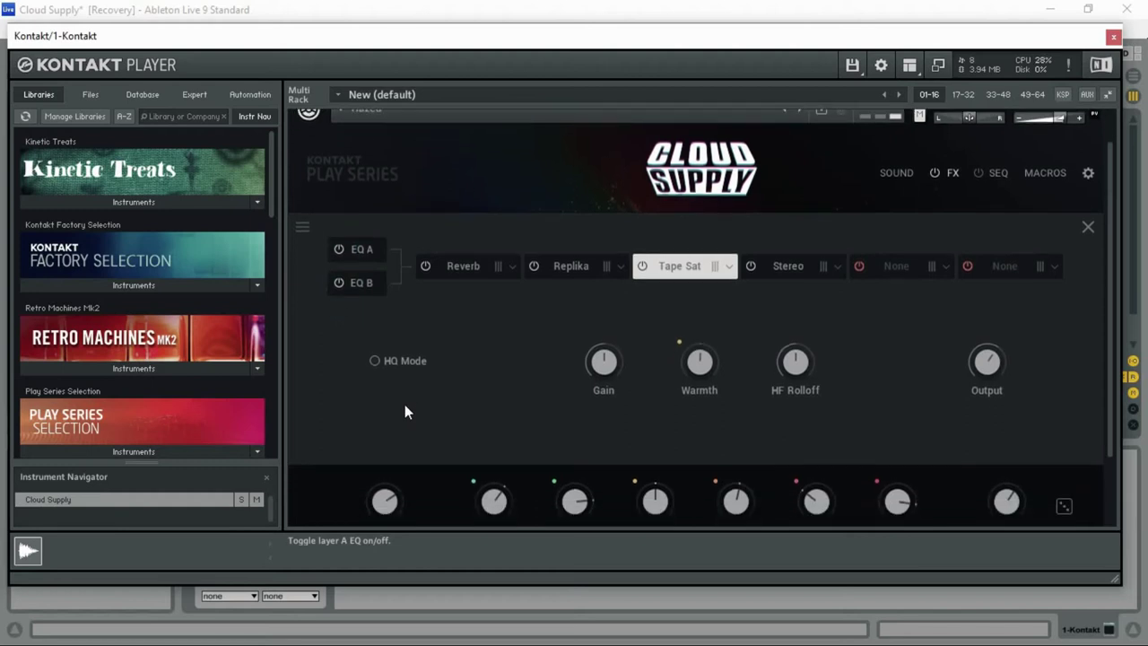
scroll(404, 410, "down", 1)
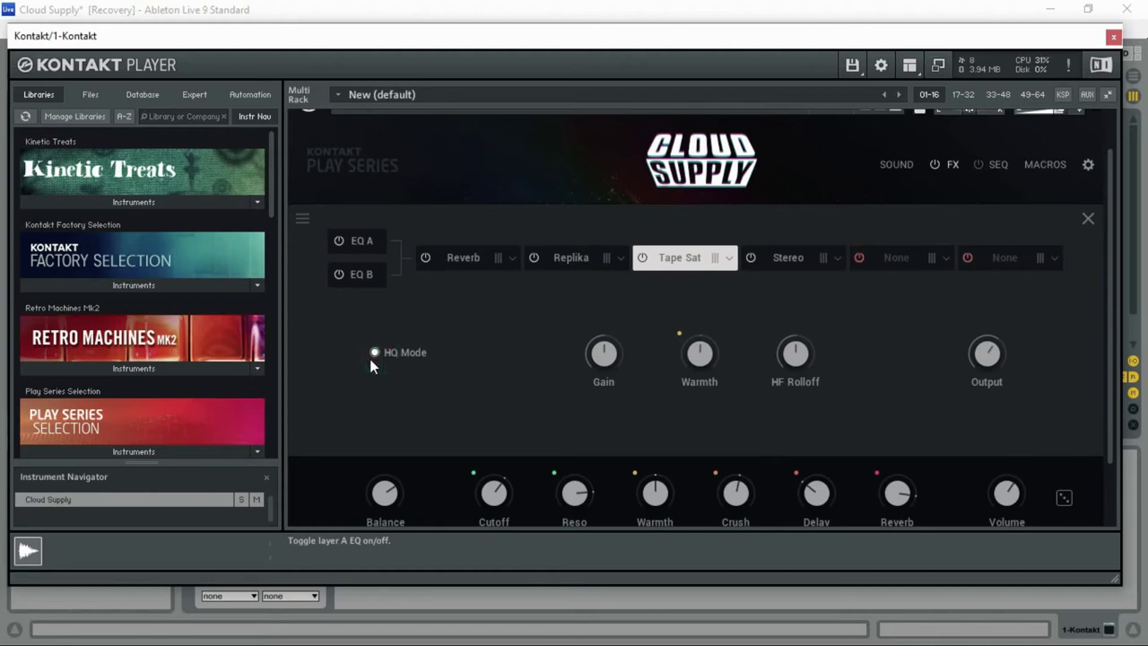
scroll(390, 363, "down", 2)
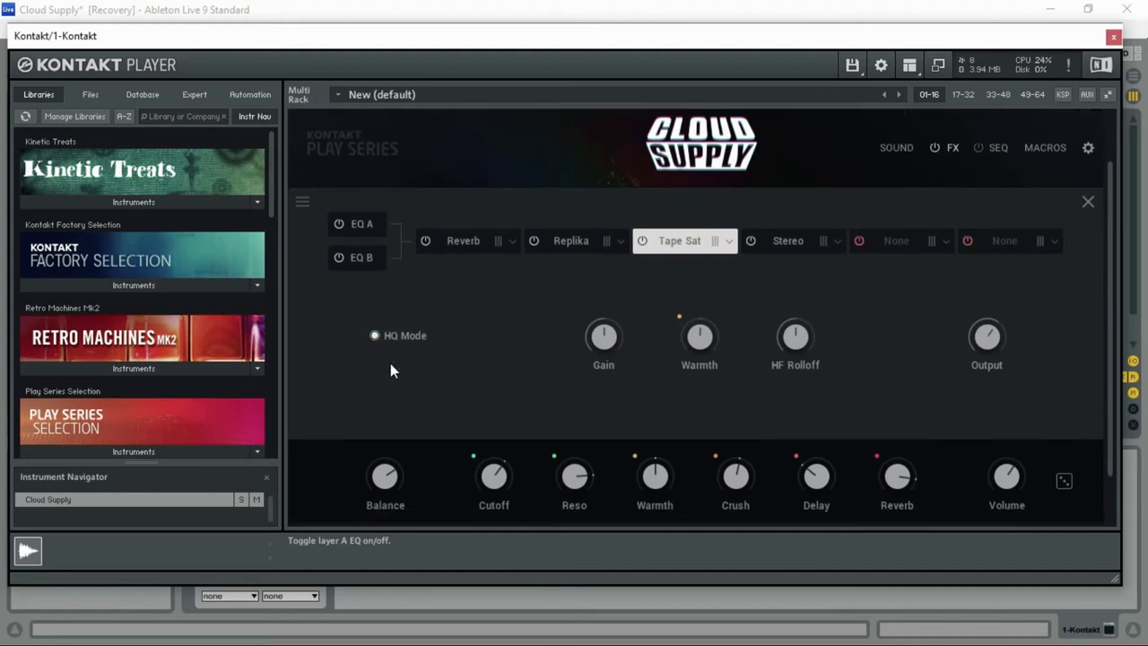
Sweep the Tape Sat effect's HF Rolloff through its range and return it to about its midpoint.
scroll(390, 363, "down", 2)
scroll(540, 359, "down", 1)
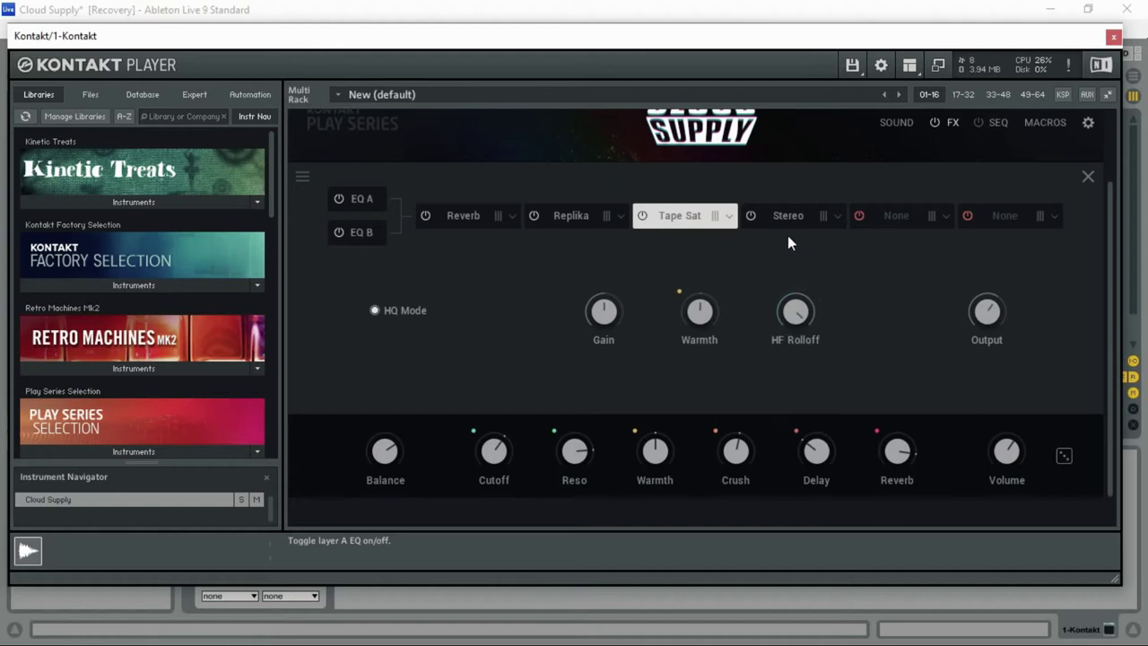
mouse_move(797, 287)
left_click_drag(797, 311, 797, 349)
left_click_drag(784, 394, 784, 409)
left_click_drag(798, 346, 791, 306)
scroll(778, 290, "up", 3)
scroll(737, 376, "down", 1)
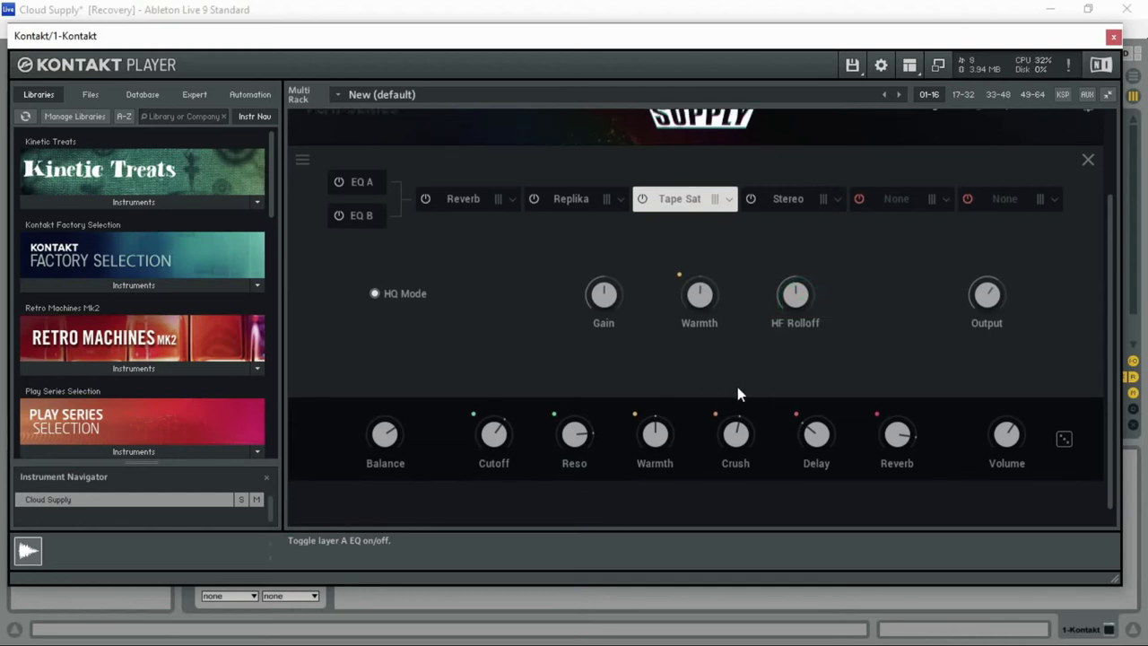
Open the sequencer editor and look over its Pitch / Velocity lanes and step settings.
scroll(753, 391, "up", 3)
scroll(769, 394, "up", 4)
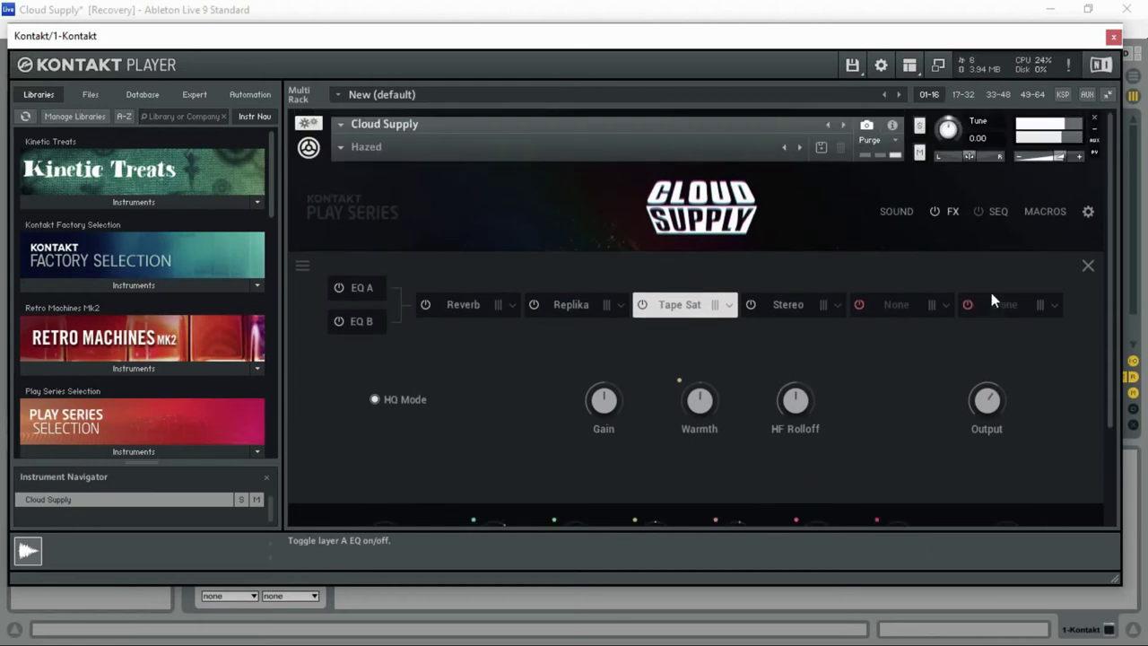
left_click(1004, 218)
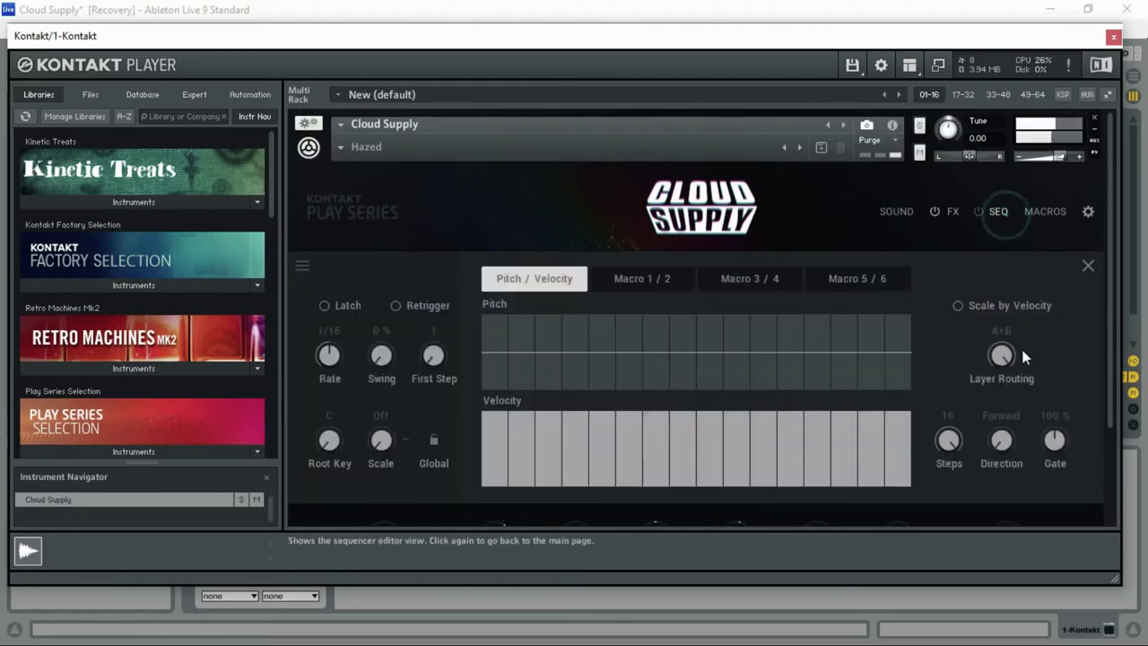
scroll(1020, 345, "down", 3)
scroll(1029, 376, "down", 4)
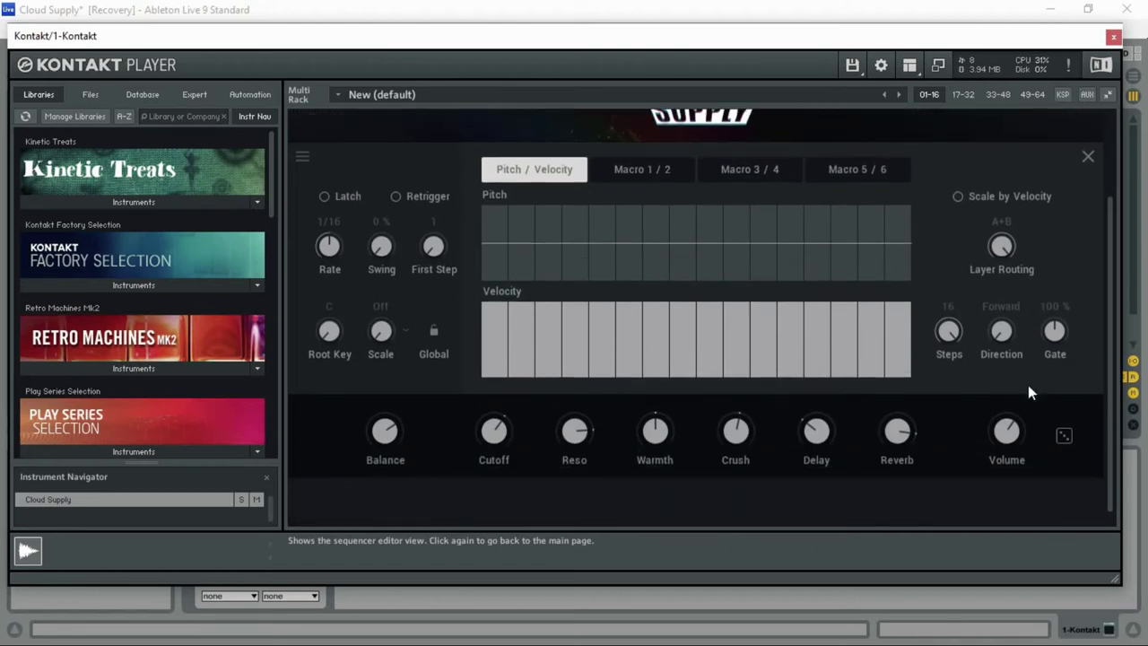
View the macro editor's Cutoff assignments and the sound editor's Layer A settings.
scroll(1028, 385, "up", 5)
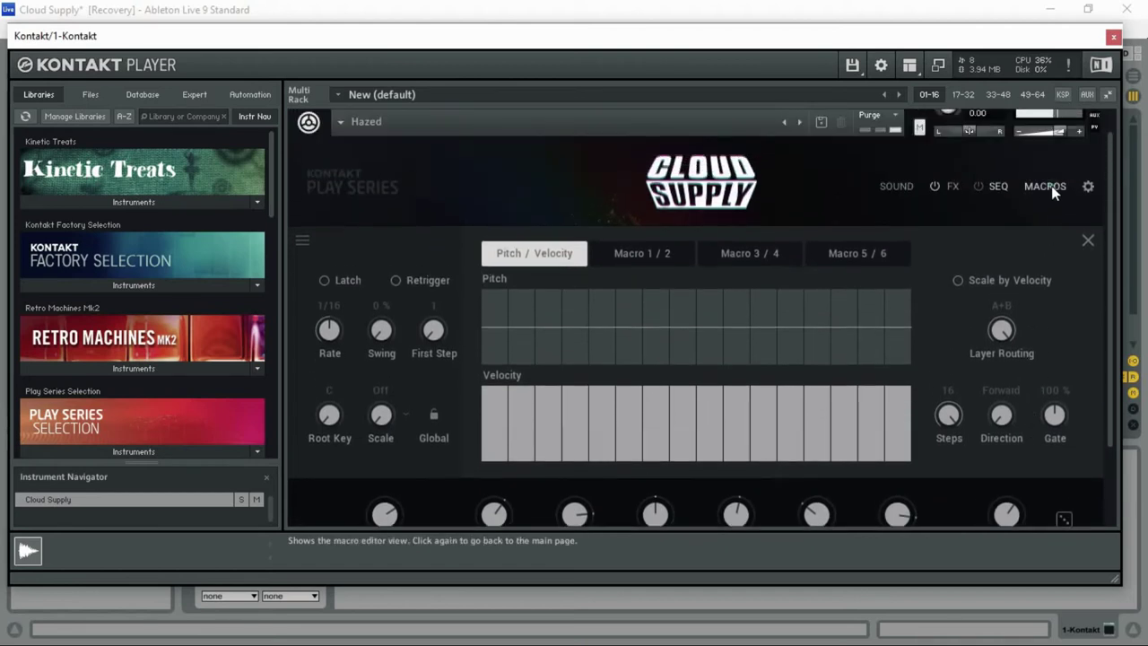
left_click(1049, 187)
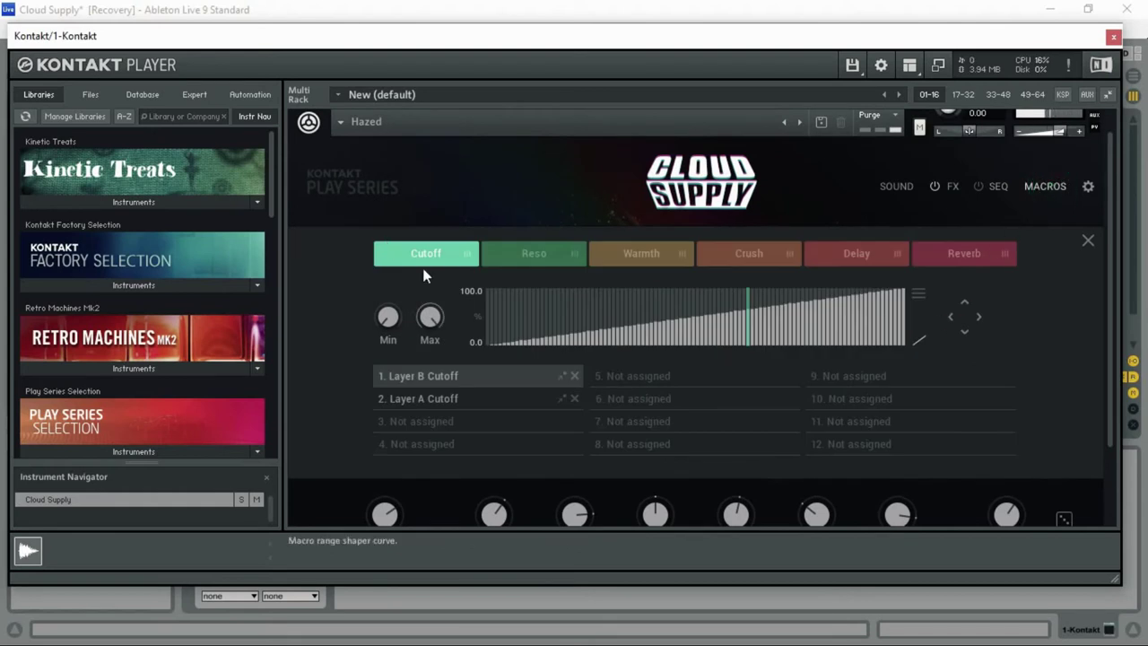
left_click(904, 186)
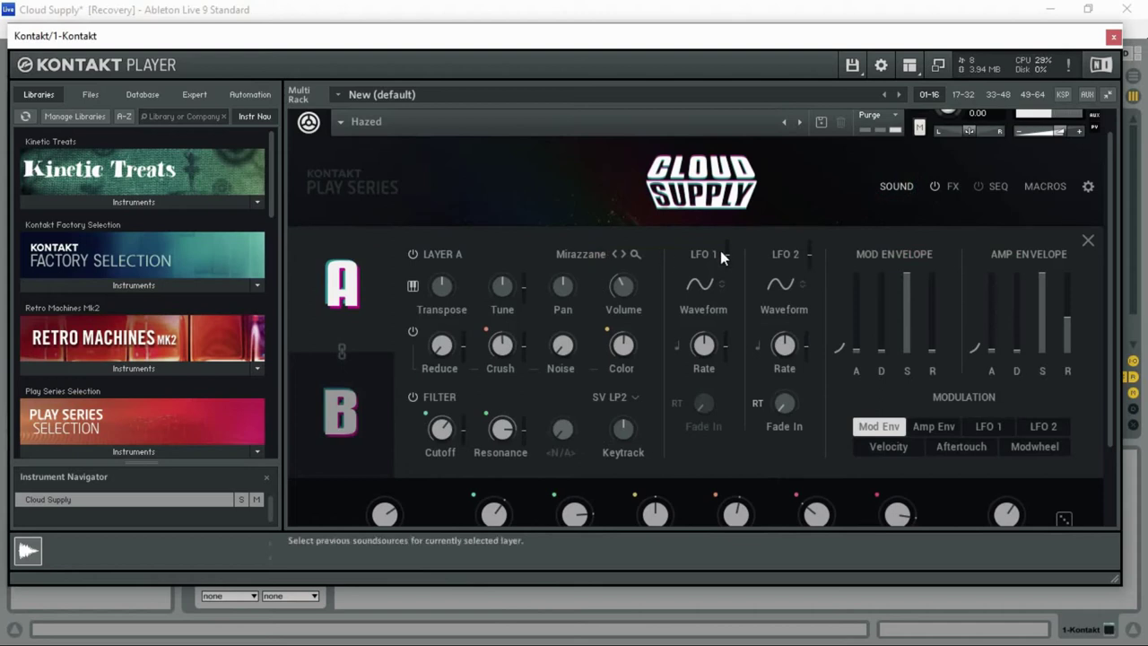
scroll(720, 252, "down", 2)
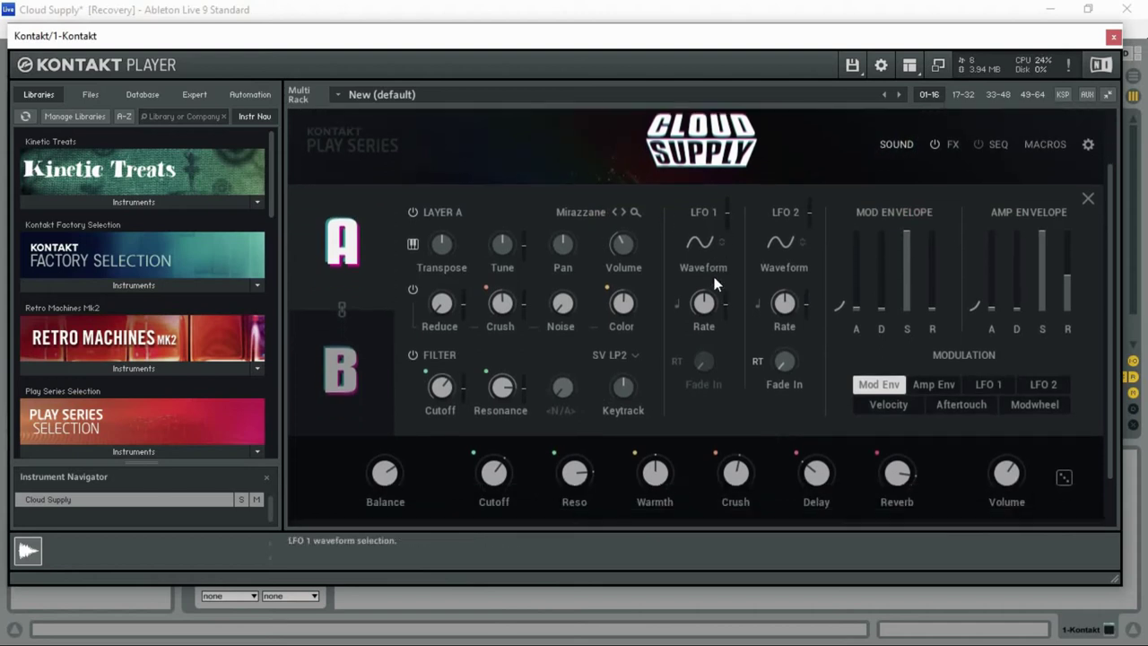
scroll(706, 264, "up", 1)
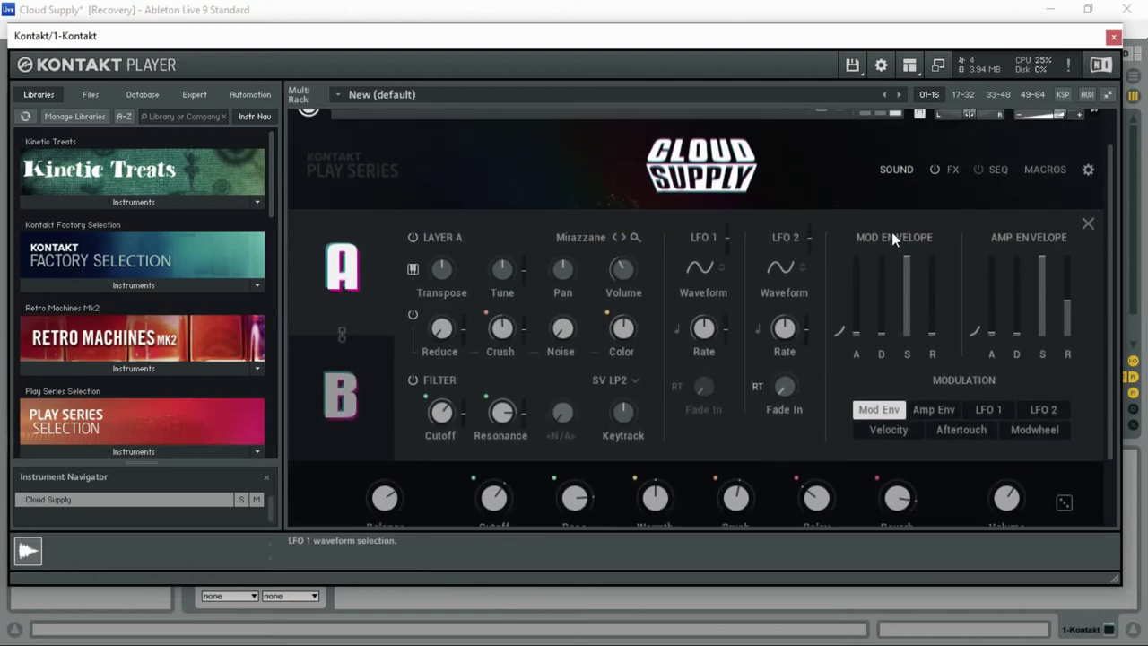
Close the editor views and return to the instrument's main page with the snapshot selector in view.
left_click(952, 170)
left_click(953, 171)
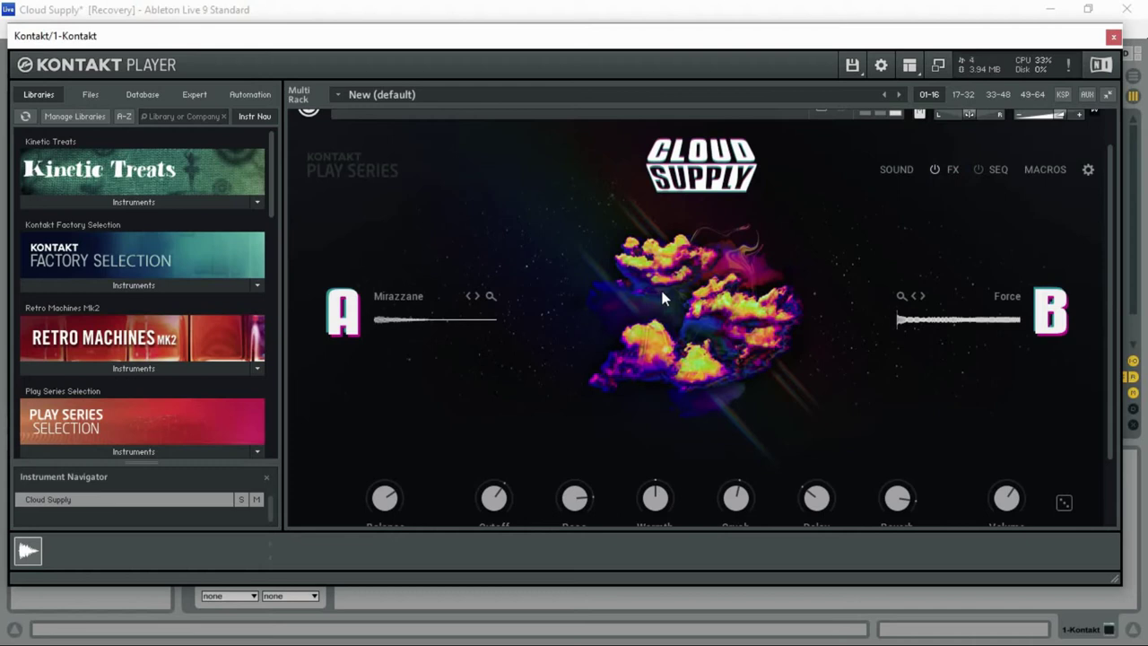
scroll(881, 388, "up", 2)
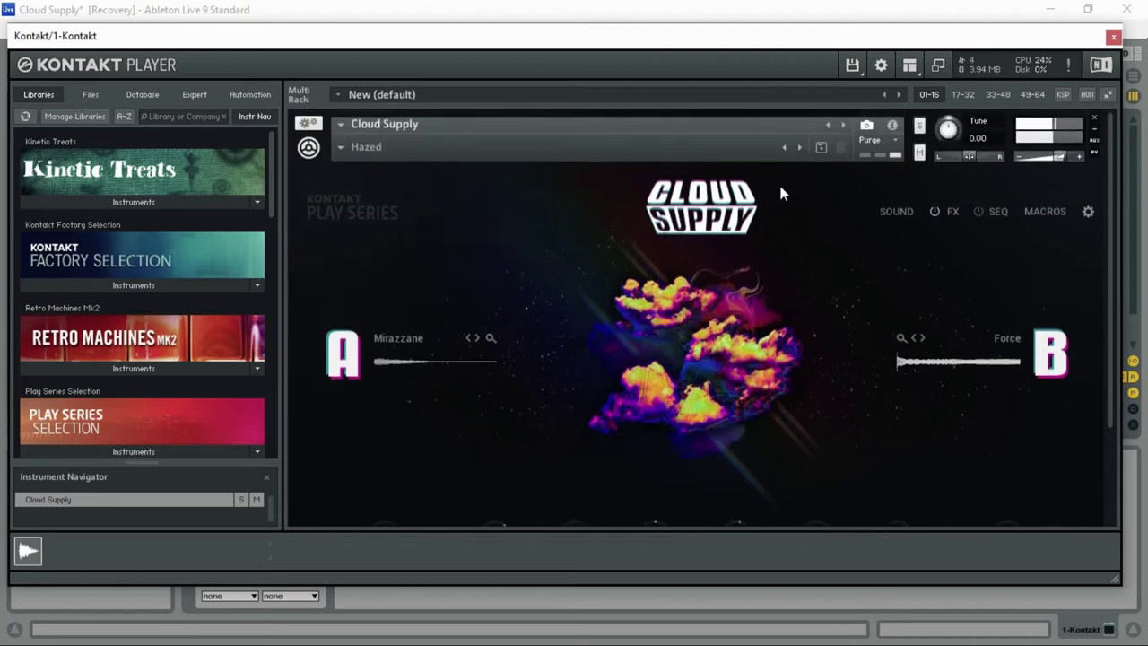
Audition the snapshots after Hazed one by one, from Helms through Hendu, Henyika, Hero, Injection and King's Corner to Major Issues.
left_click(801, 149)
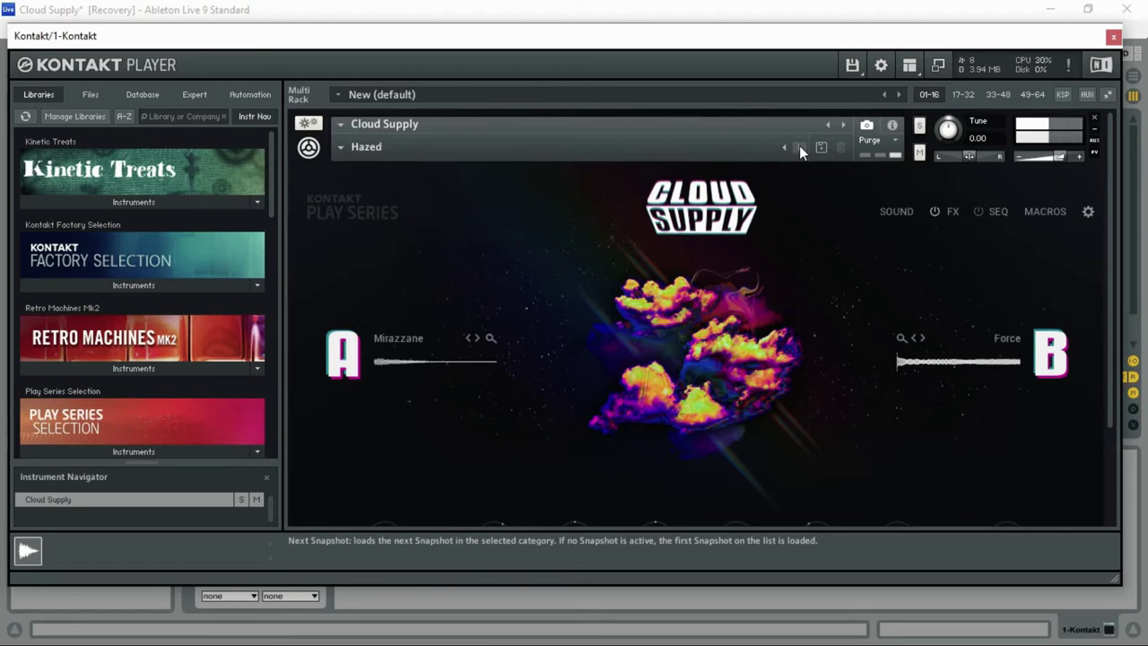
left_click(801, 149)
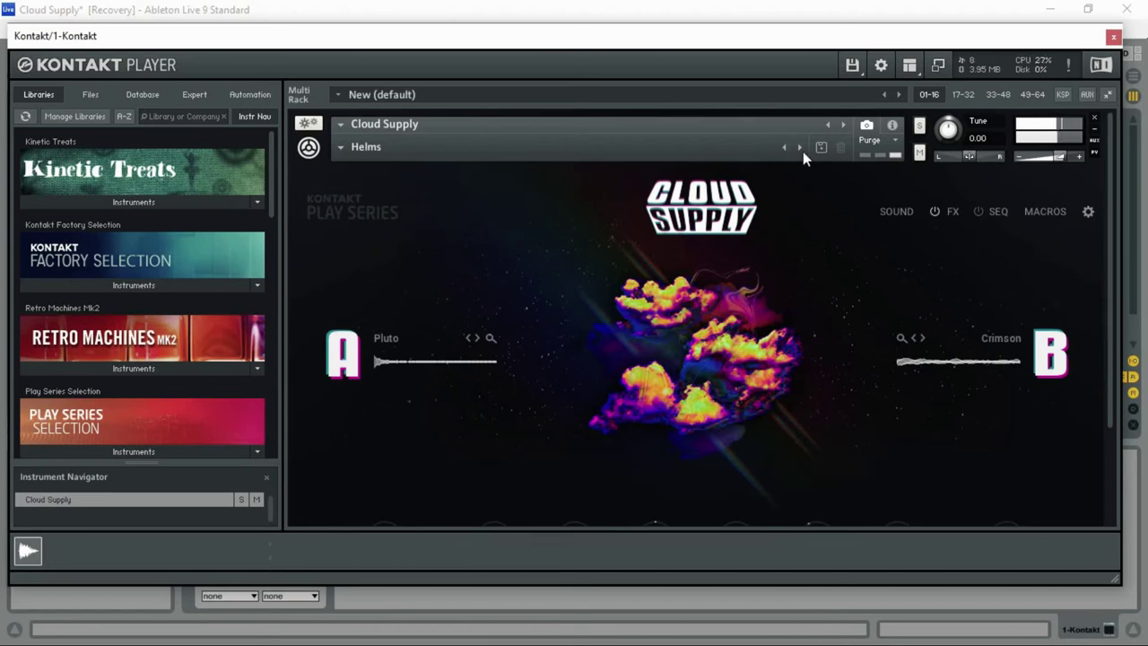
left_click(797, 151)
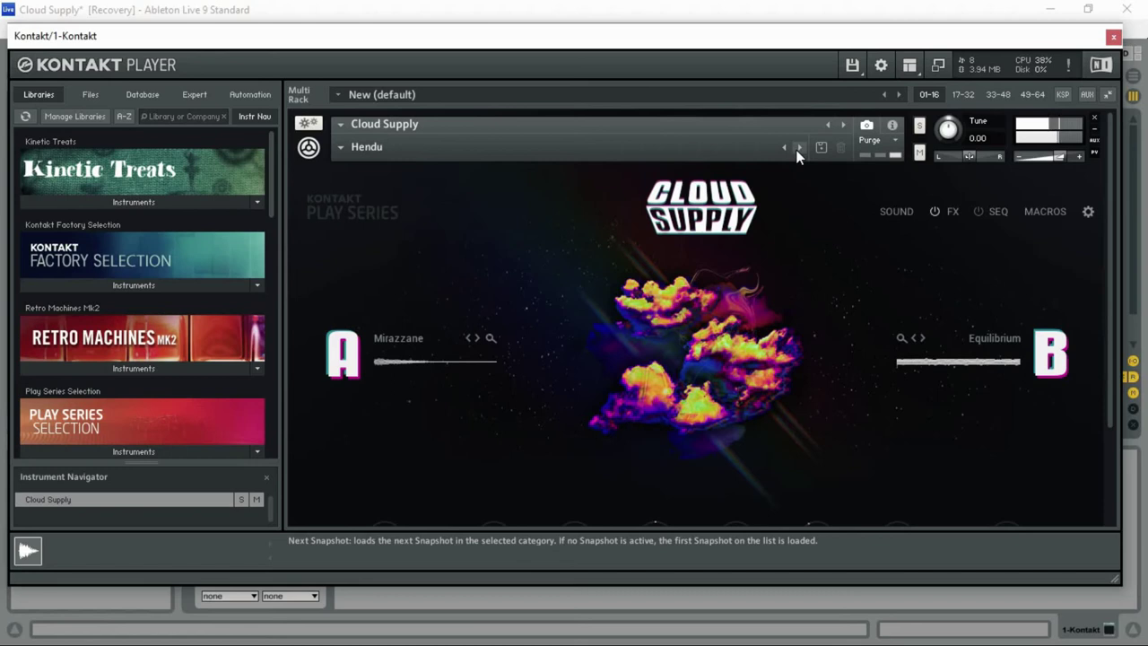
left_click(798, 148)
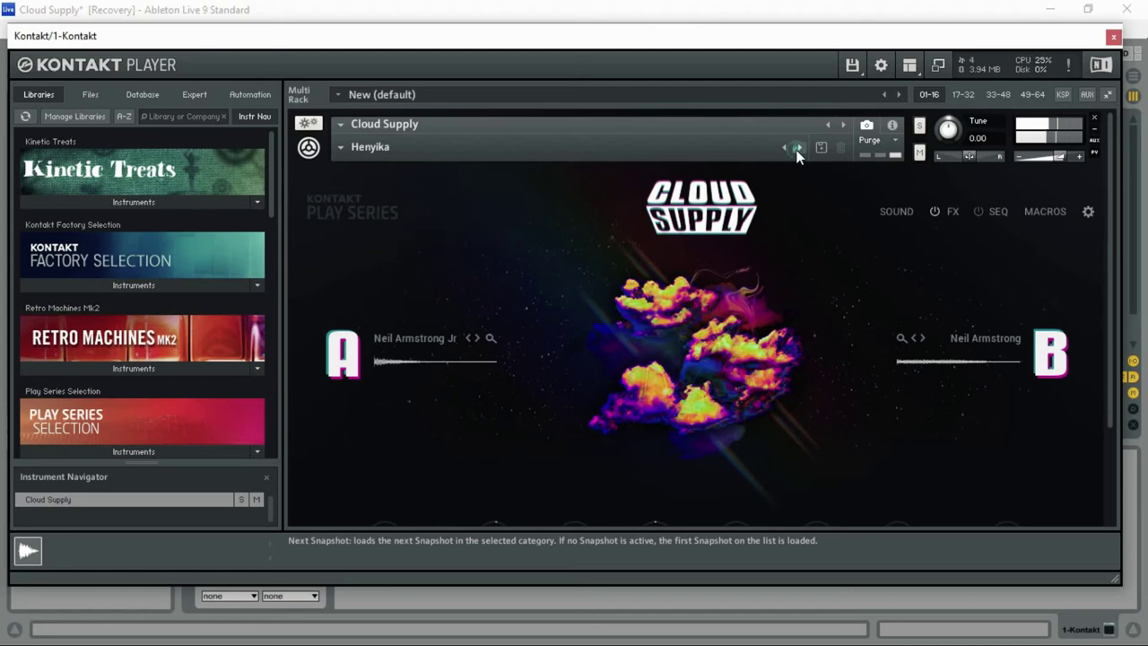
left_click(799, 148)
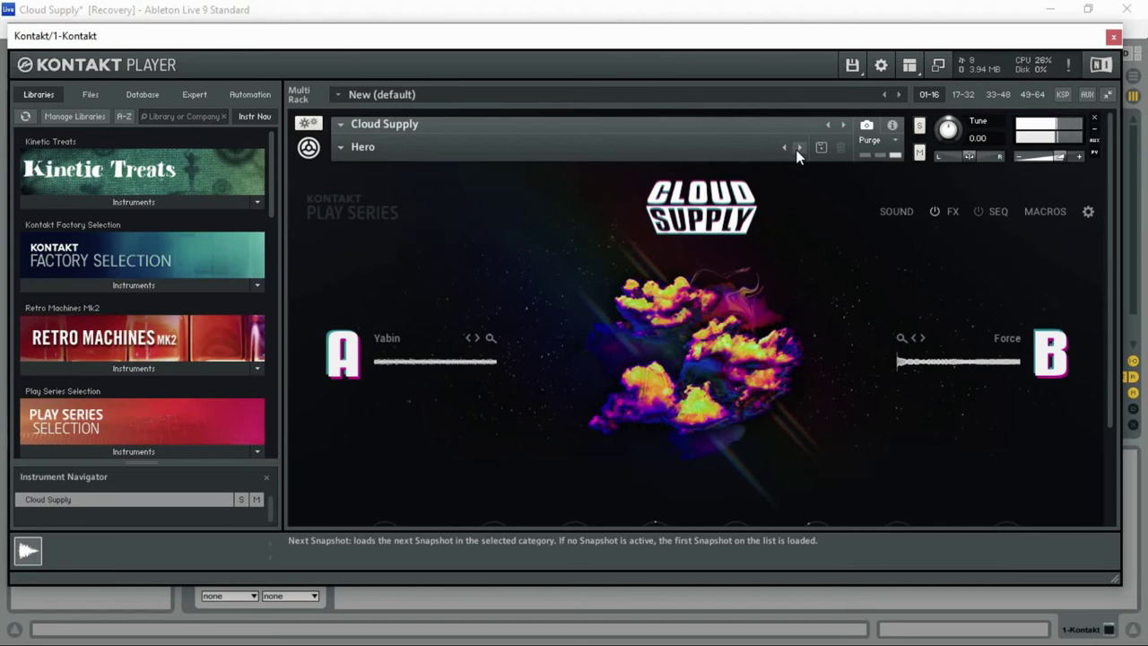
left_click(798, 151)
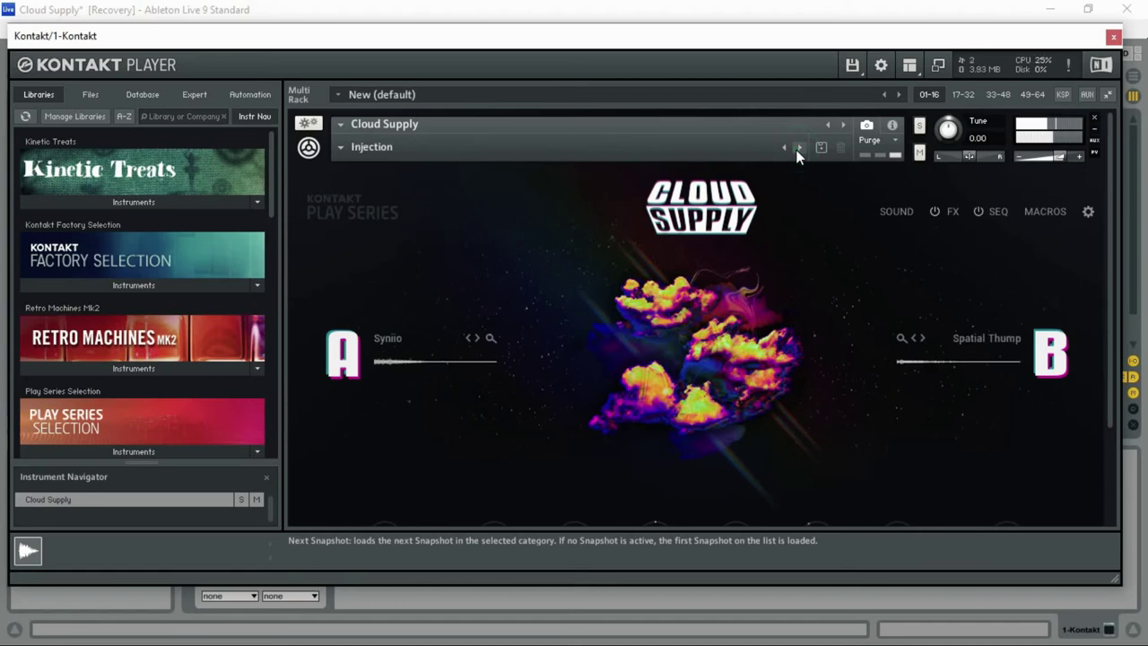
left_click(798, 149)
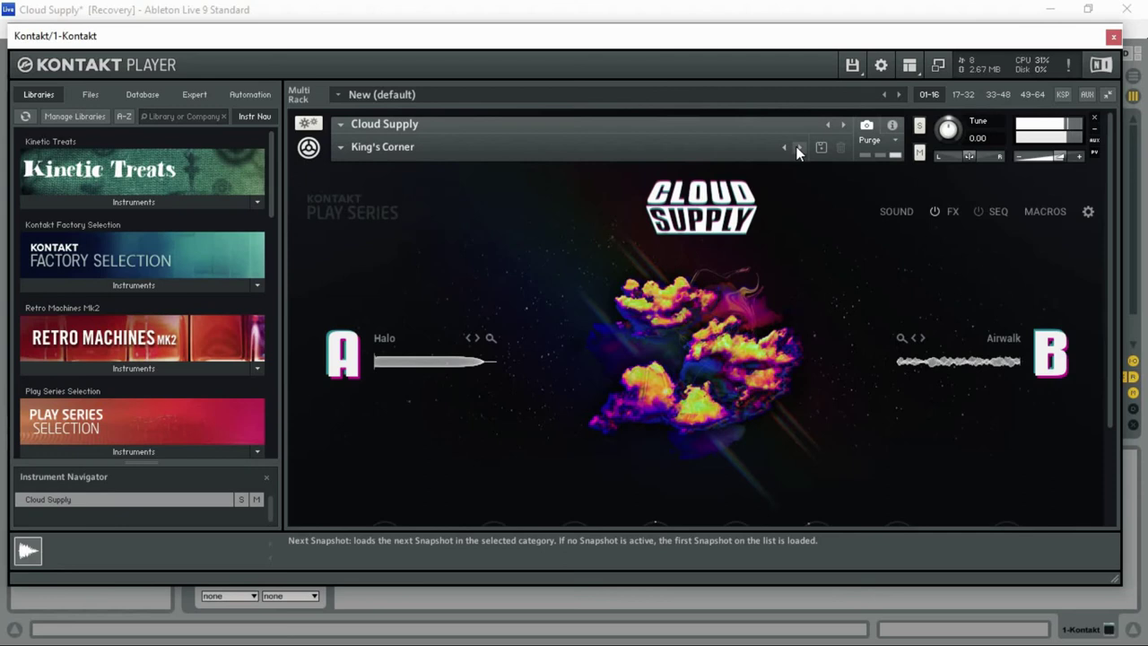
left_click(797, 149)
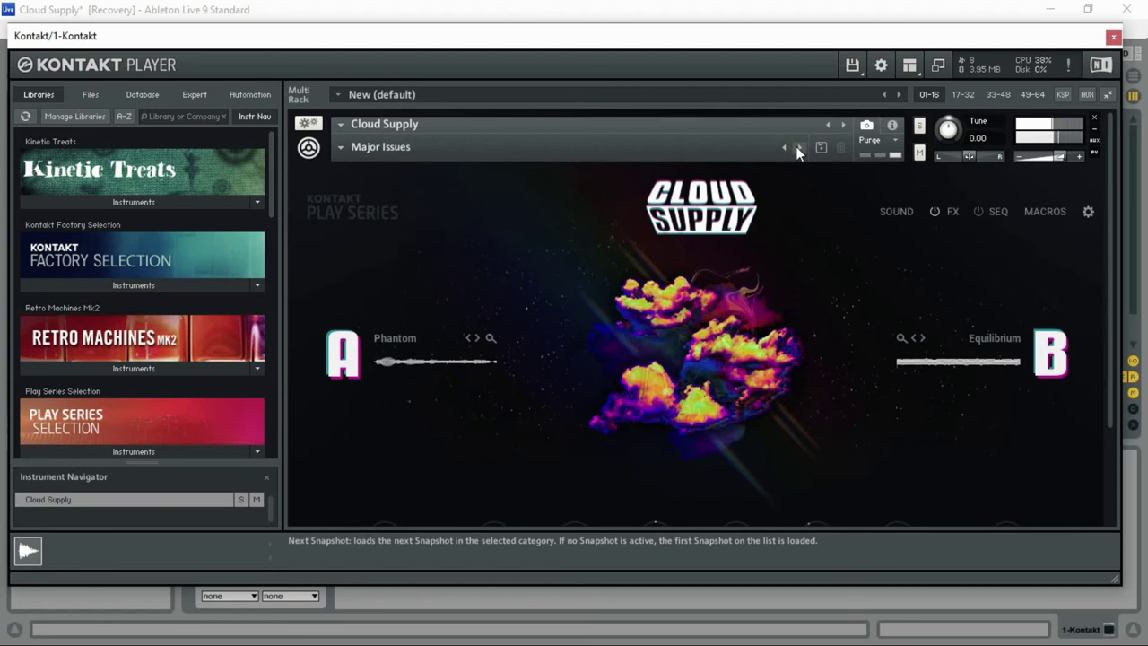
Audition the snapshots following Major Issues one by one, from Mammoth through Pi, Possum, Poster and Sheep Horn to Slinky.
left_click(797, 149)
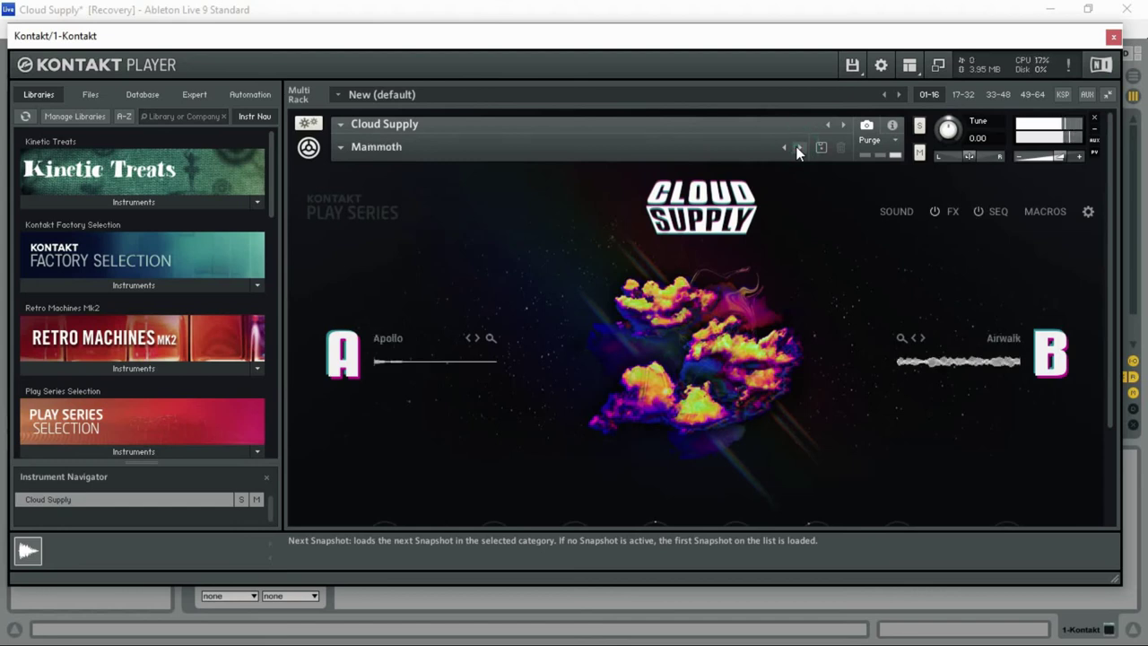
left_click(797, 149)
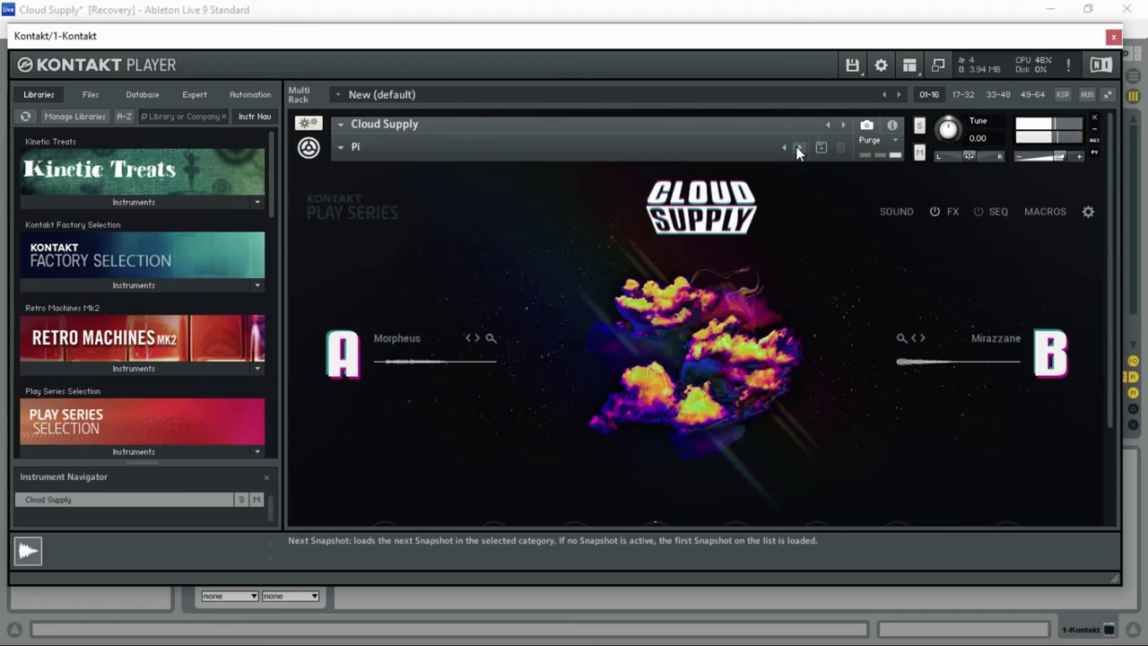
left_click(798, 149)
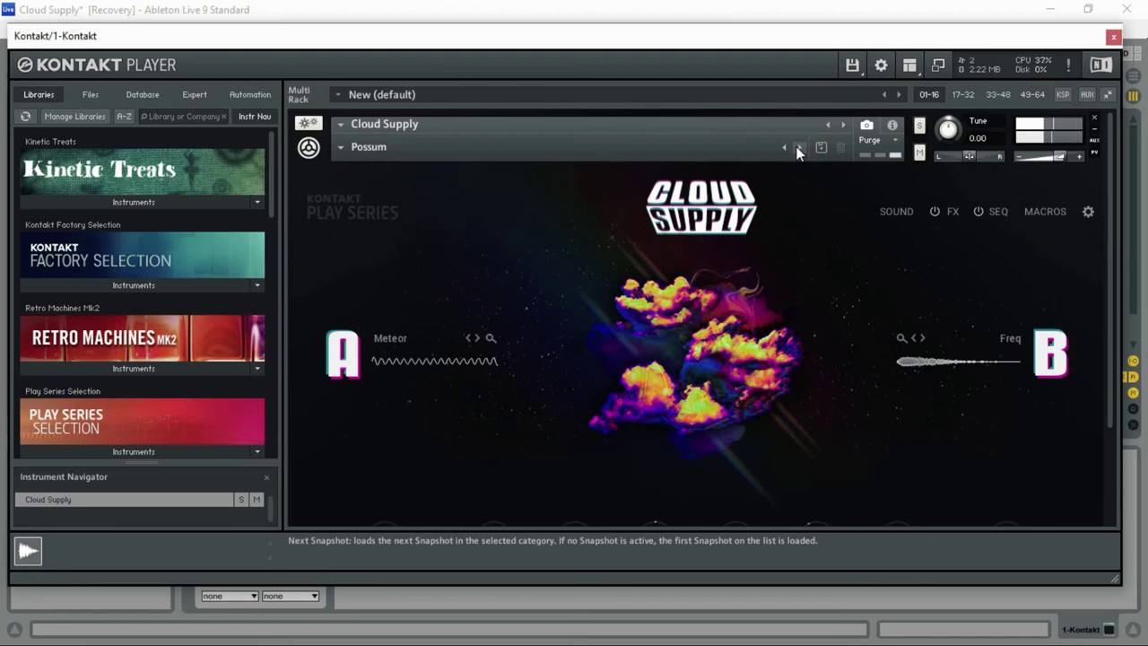
left_click(797, 148)
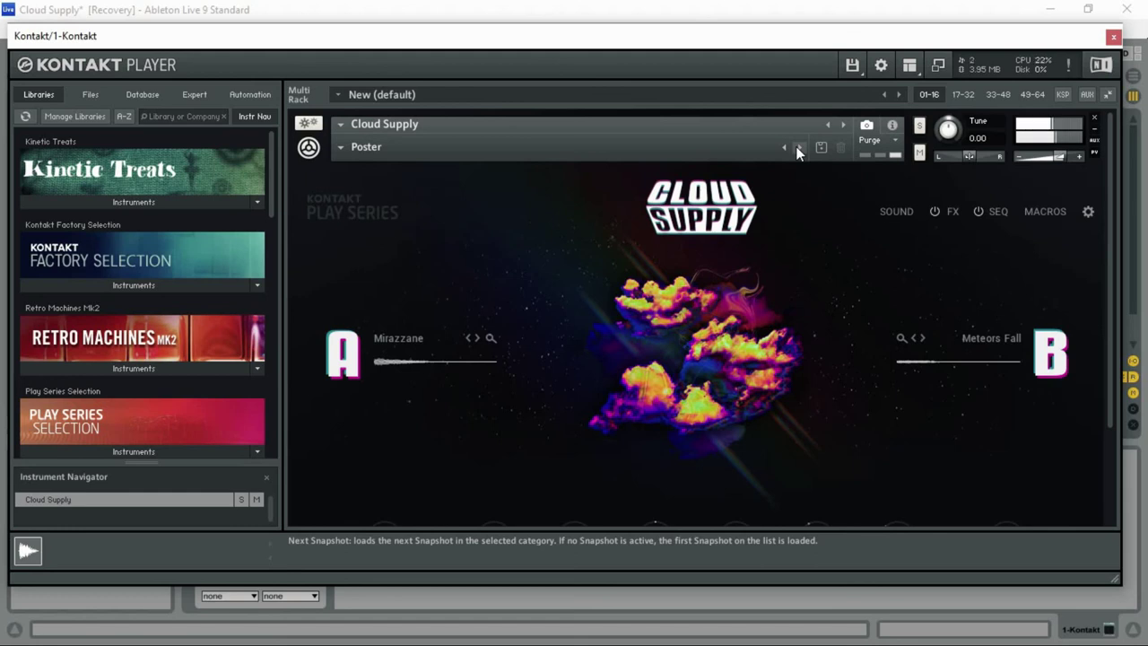
left_click(797, 149)
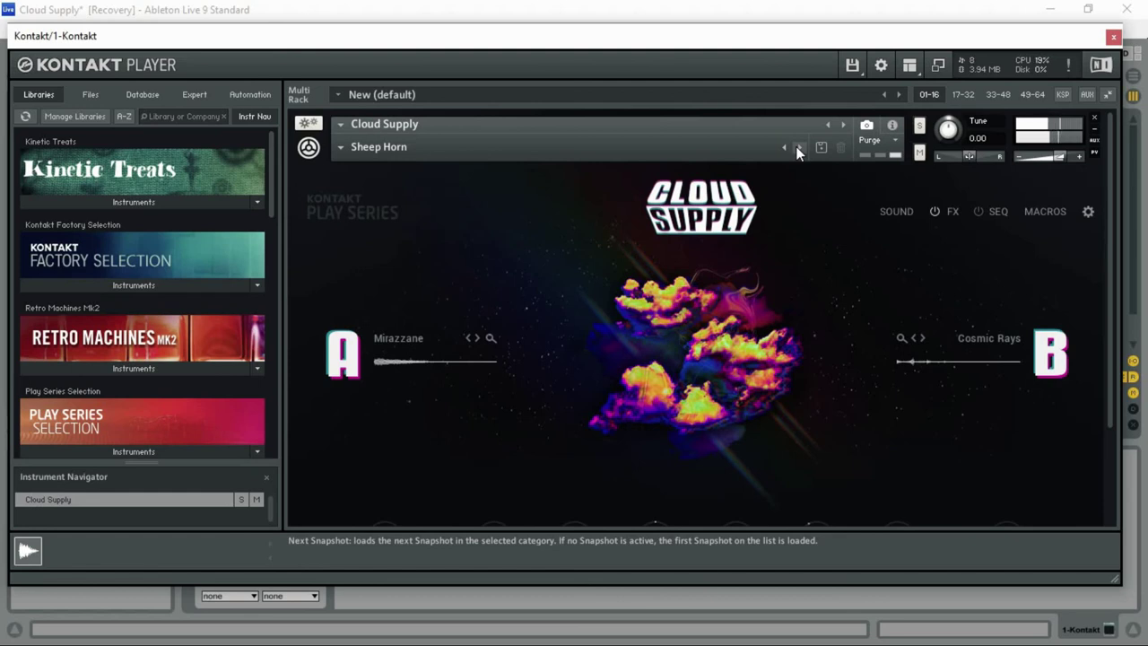
left_click(797, 149)
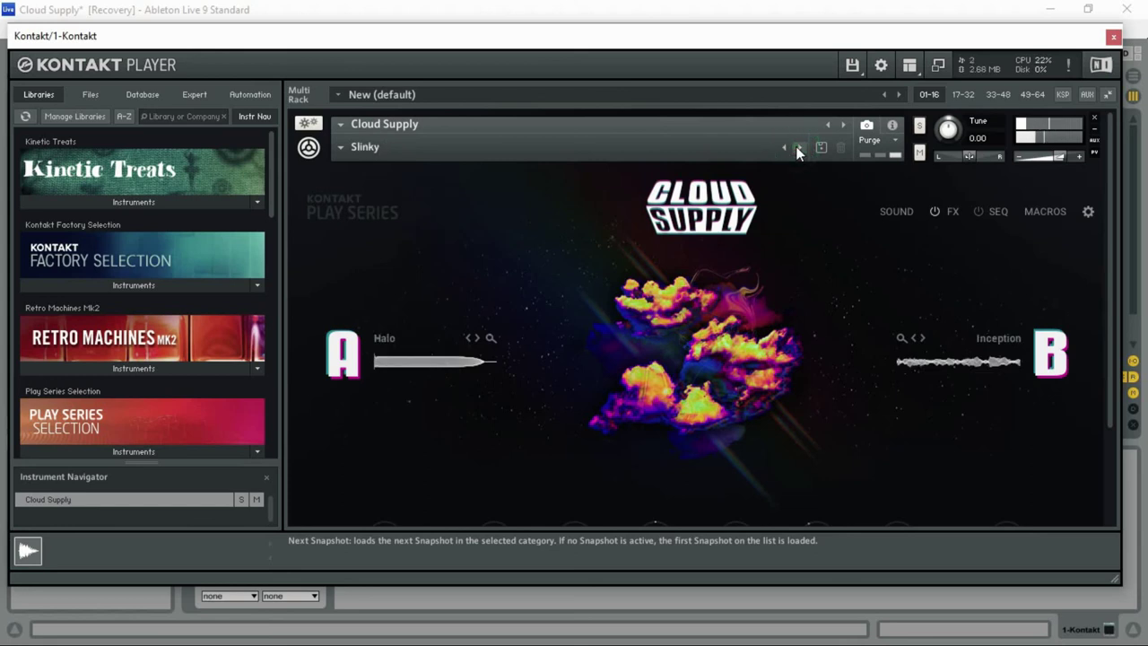